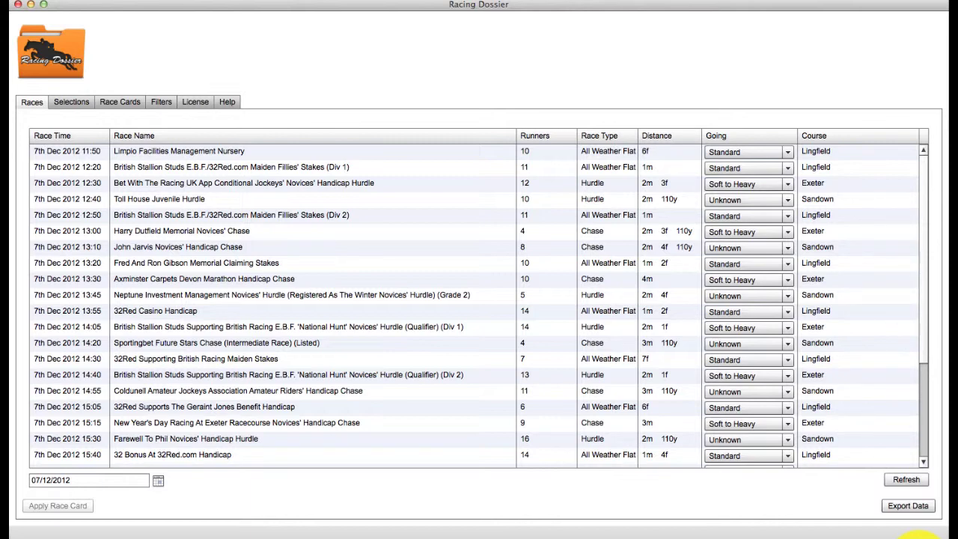
# Open the saved race cards list and select the Free Test and Test cards
pyautogui.click(126, 103)
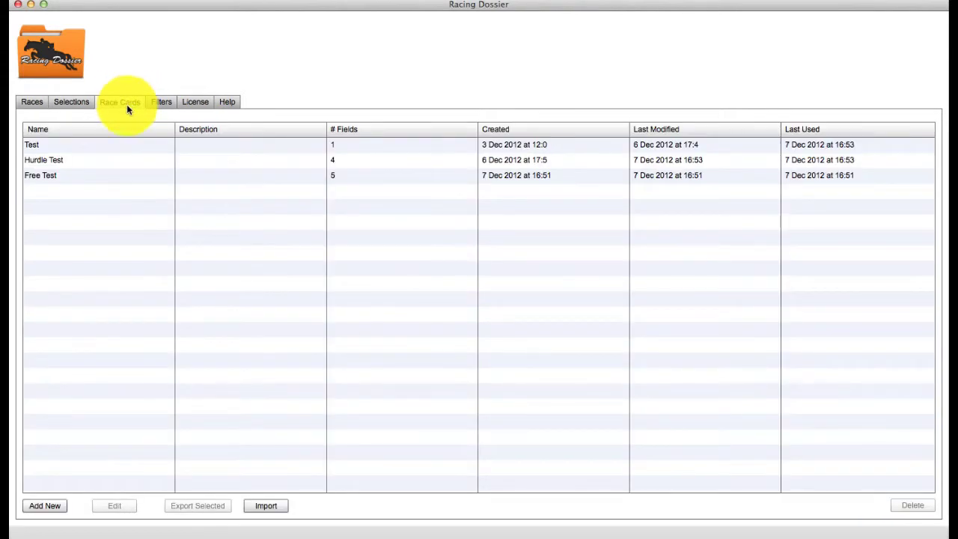
pyautogui.click(125, 174)
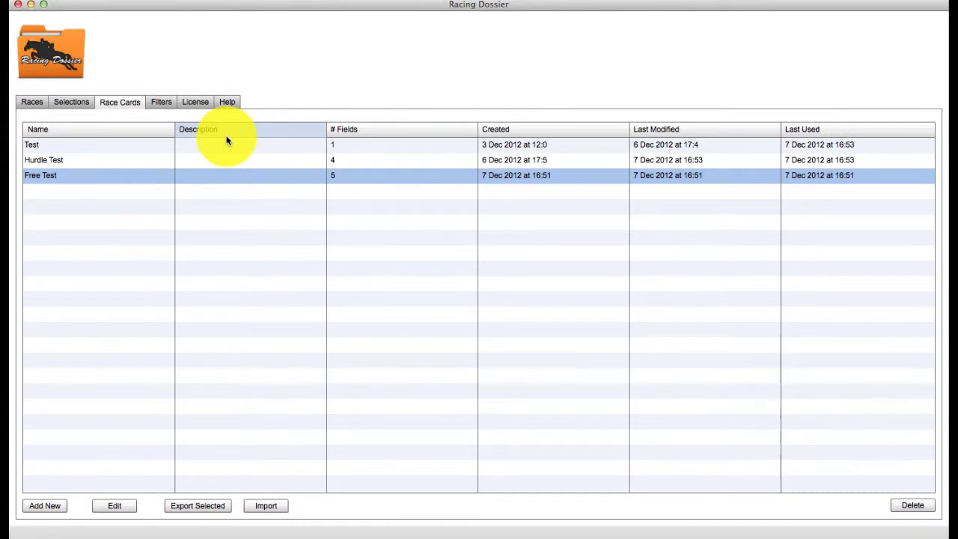
pyautogui.keyDown('shift'); pyautogui.click(143, 150); pyautogui.keyUp('shift')
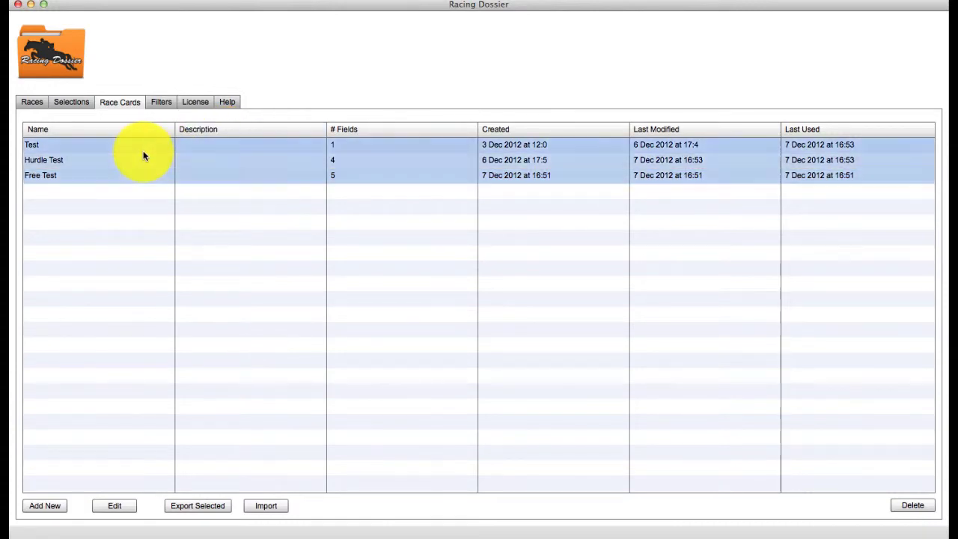
pyautogui.click(128, 179)
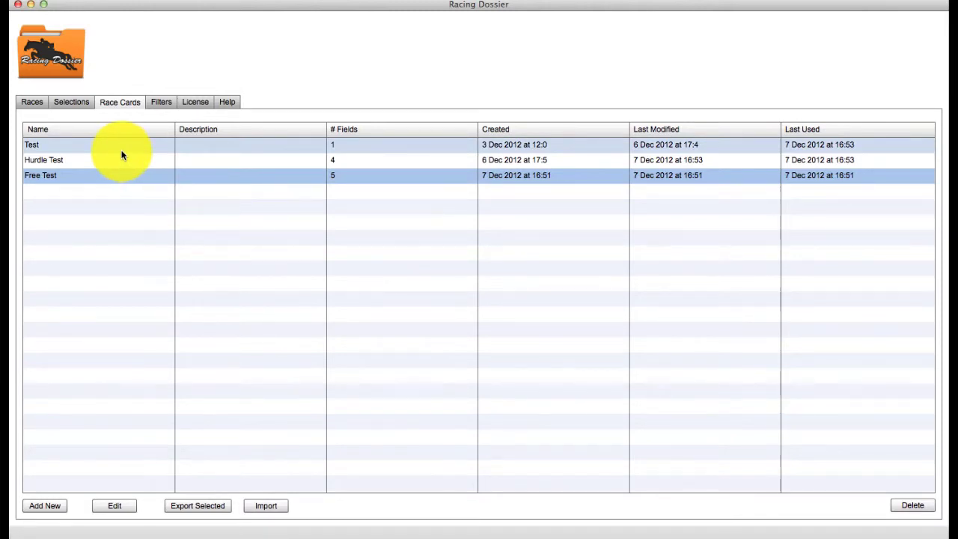
pyautogui.keyDown('super'); pyautogui.click(122, 150); pyautogui.keyUp('super')
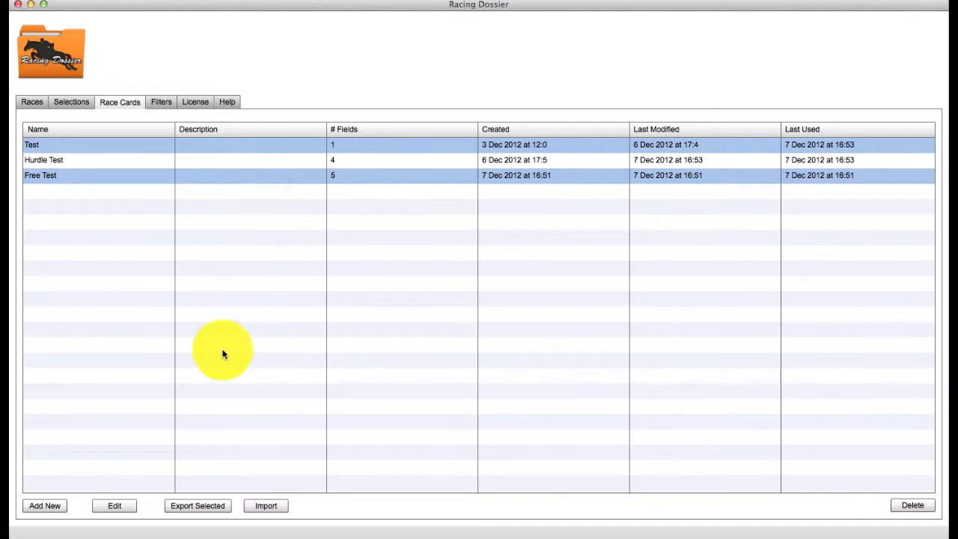
# Start exporting the selected race cards, cancel the save, and begin a race card import
pyautogui.click(209, 507)
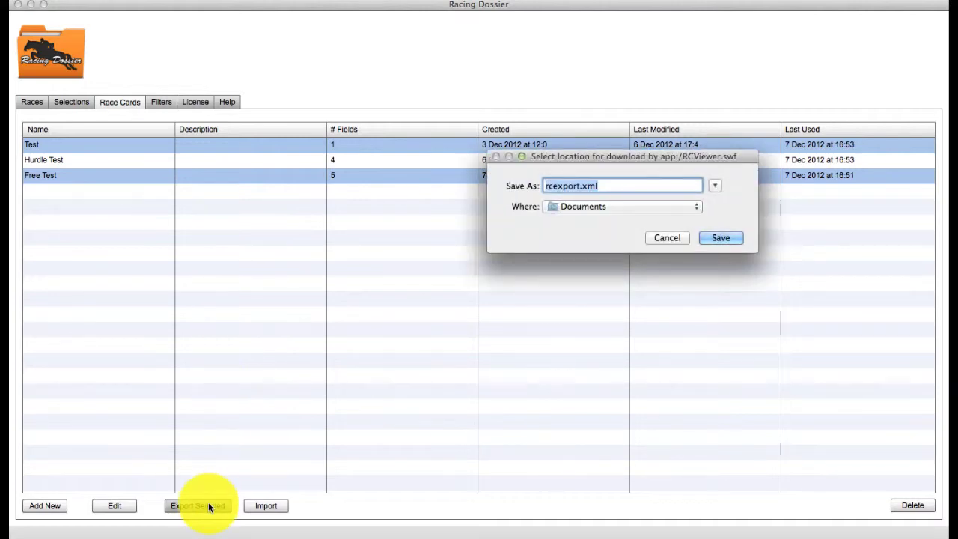
pyautogui.click(668, 237)
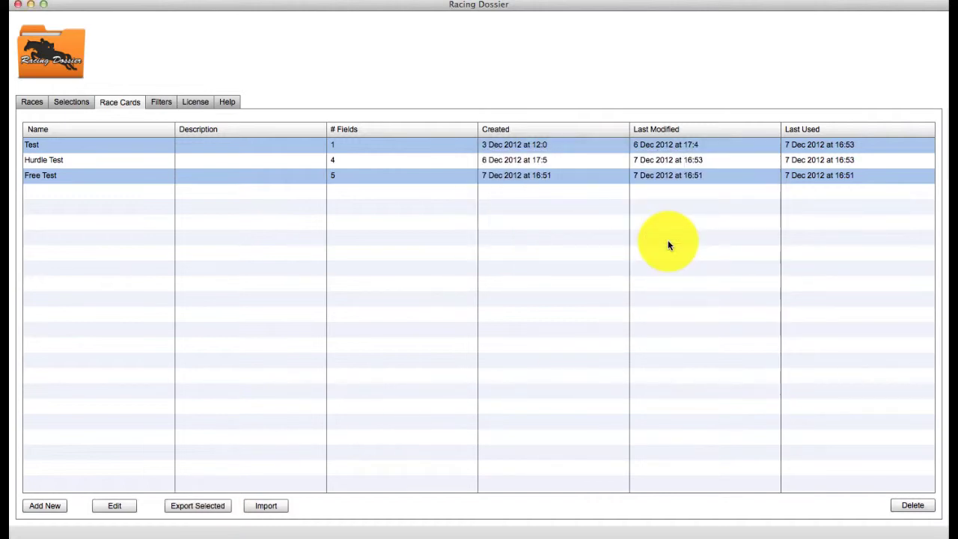
pyautogui.click(276, 509)
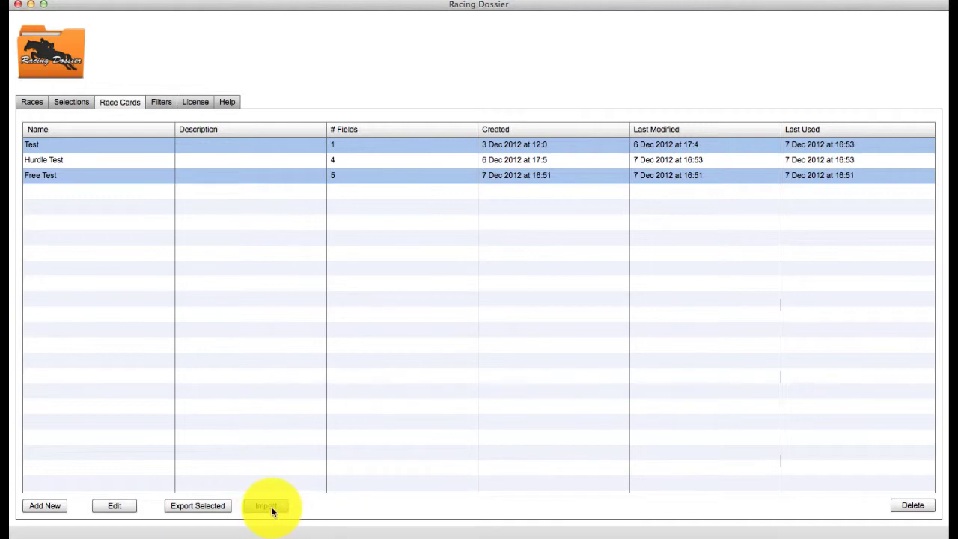
# Select the AW Sprints filter, start and cancel its export, then begin an XML filter import
pyautogui.click(157, 107)
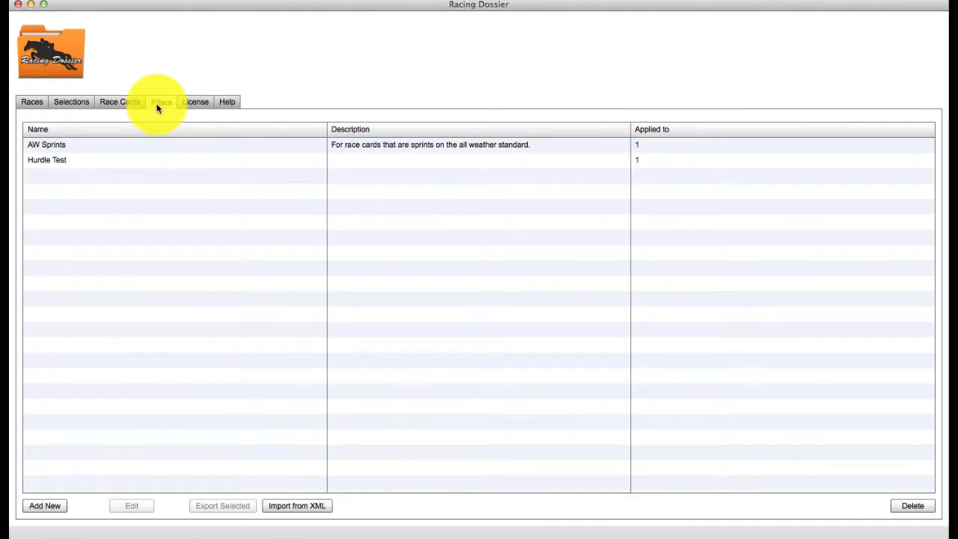
pyautogui.click(125, 150)
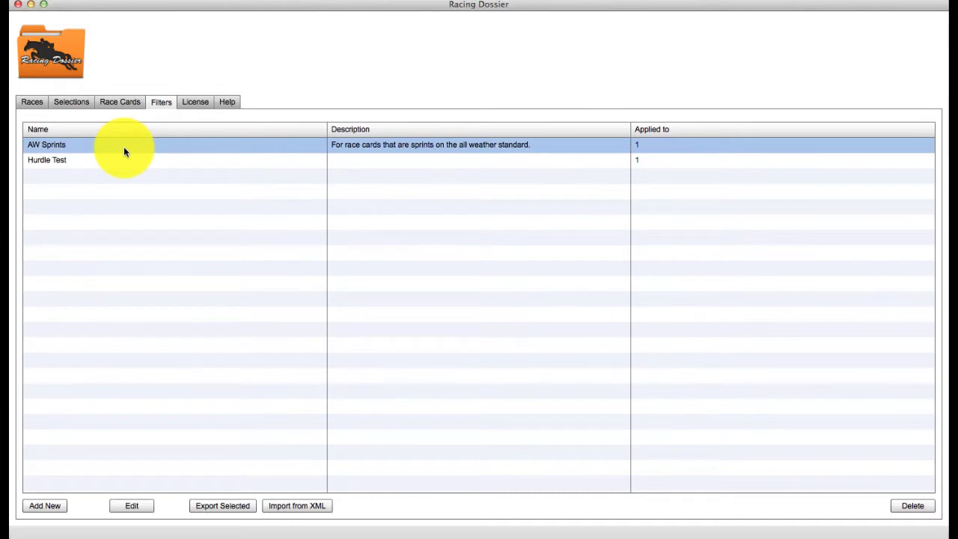
pyautogui.click(199, 506)
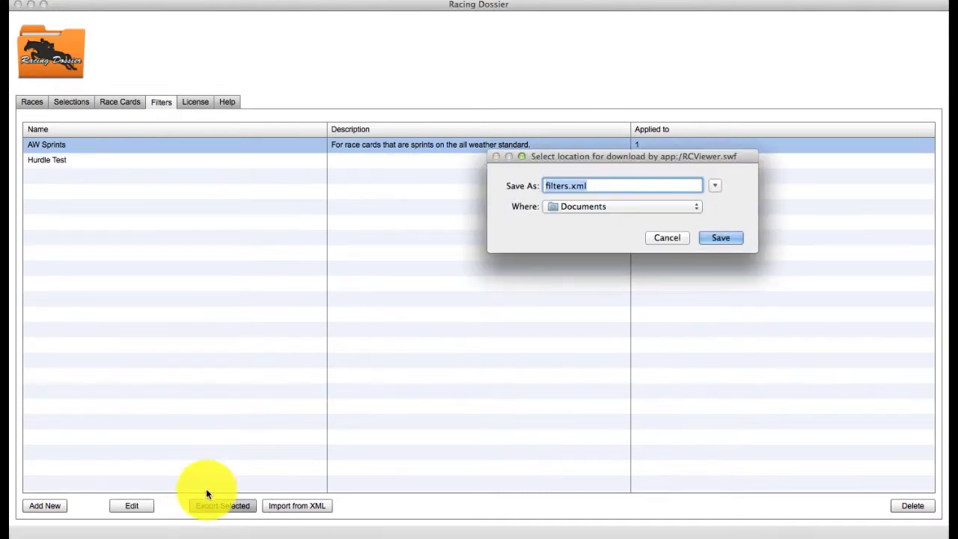
pyautogui.click(669, 237)
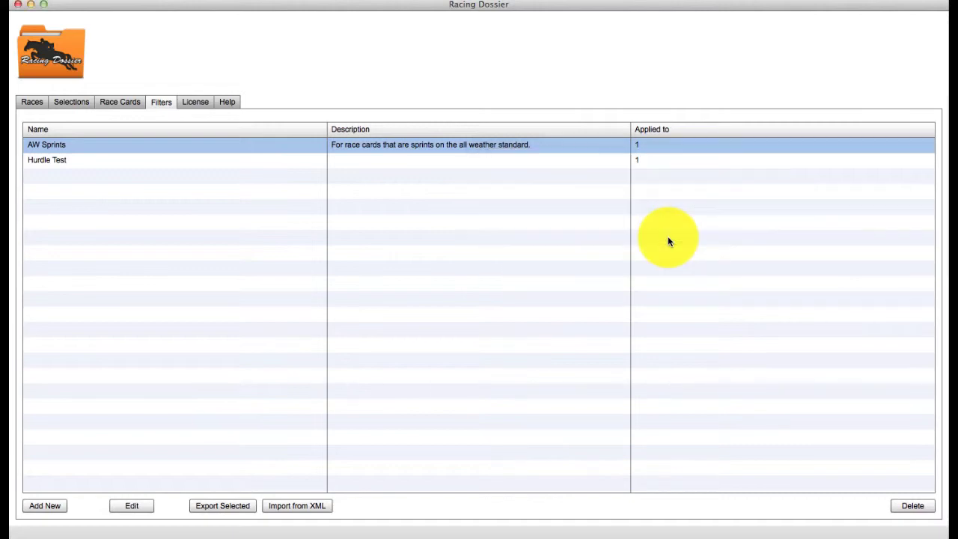
pyautogui.click(304, 509)
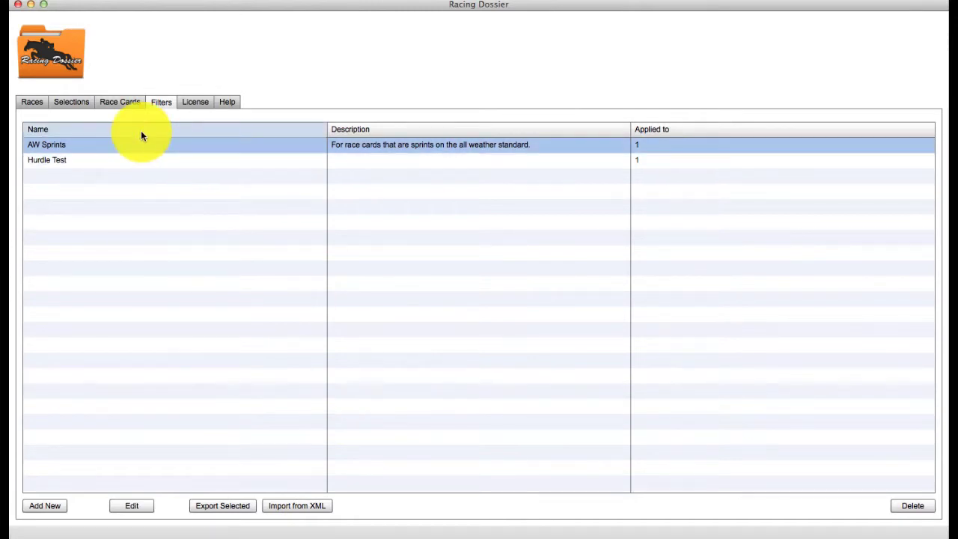
# Start a race data export of the Toll House Juvenile Hurdle with the Hurdle Test card, then cancel saving
pyautogui.click(30, 101)
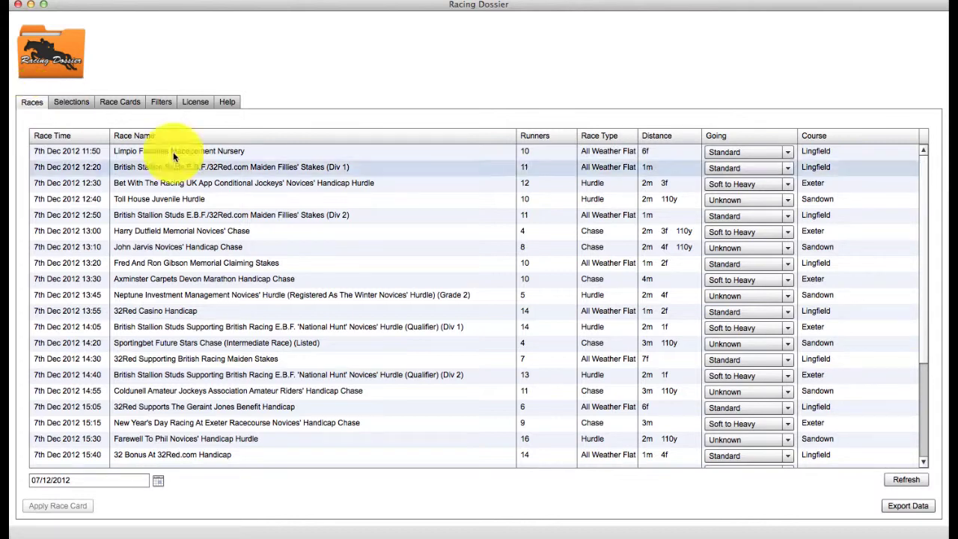
pyautogui.click(220, 195)
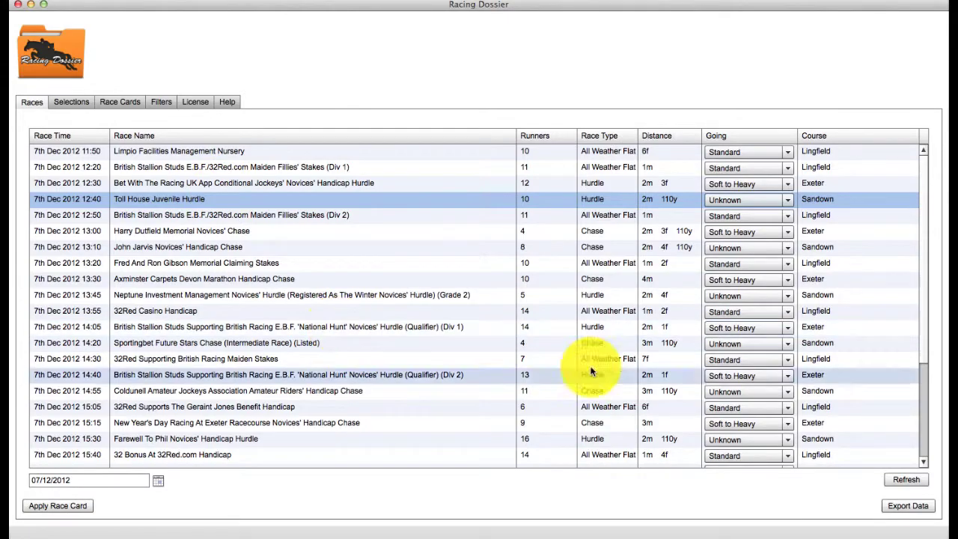
pyautogui.click(904, 513)
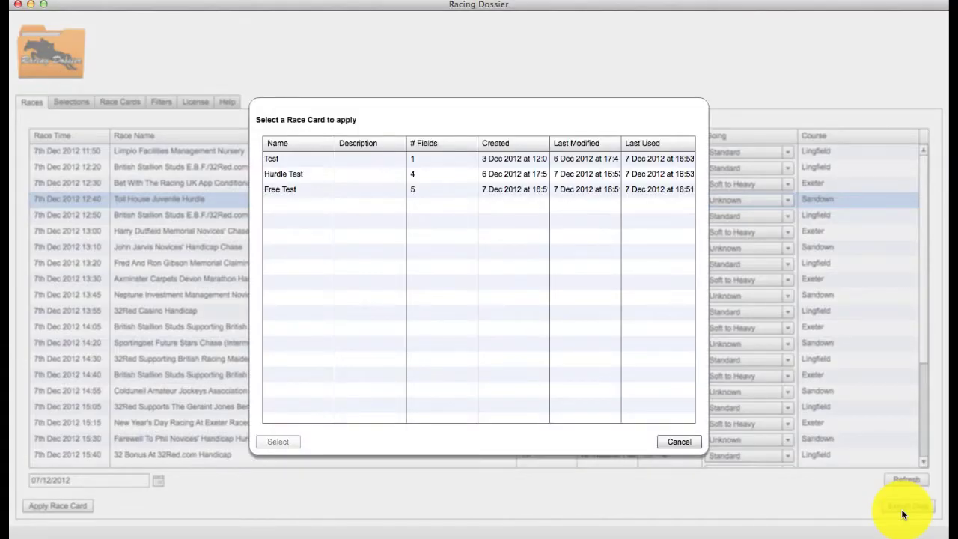
pyautogui.click(345, 190)
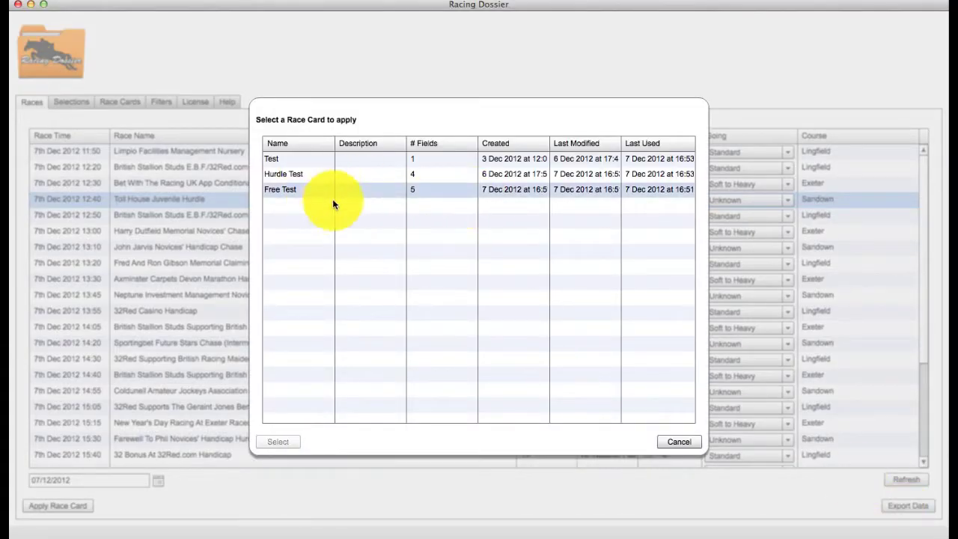
pyautogui.click(304, 174)
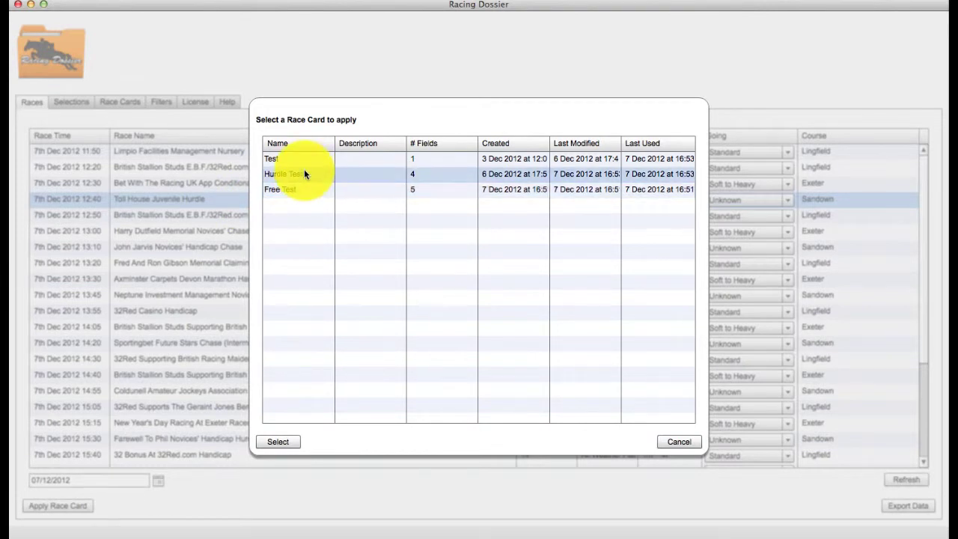
pyautogui.click(278, 442)
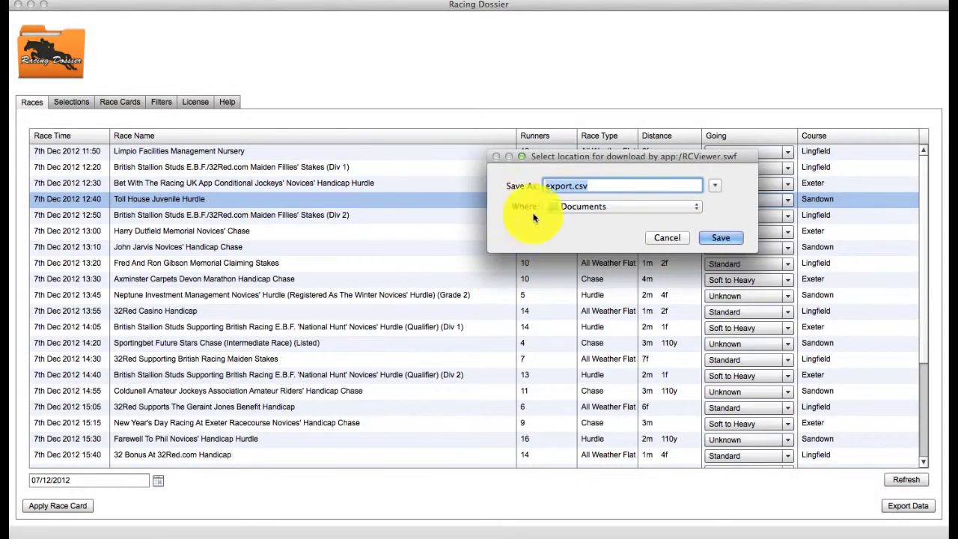
pyautogui.click(660, 240)
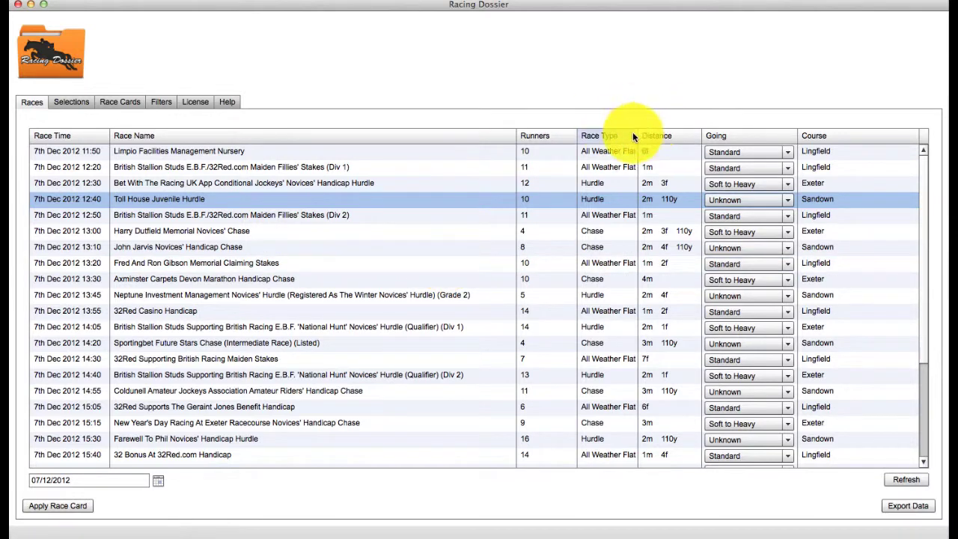
# Sort races by race type and export the seven All Weather Flat races with the Hurdle Test card
pyautogui.click(614, 137)
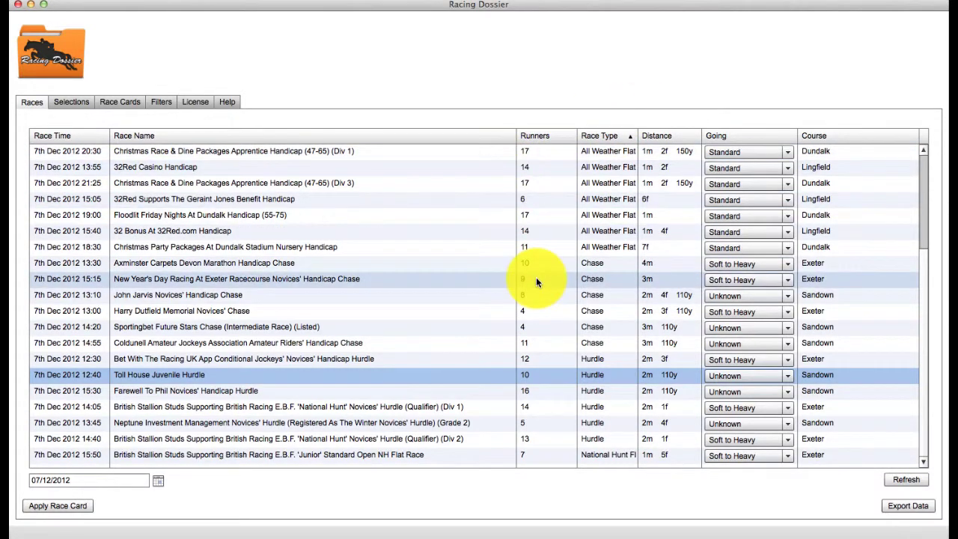
pyautogui.click(386, 147)
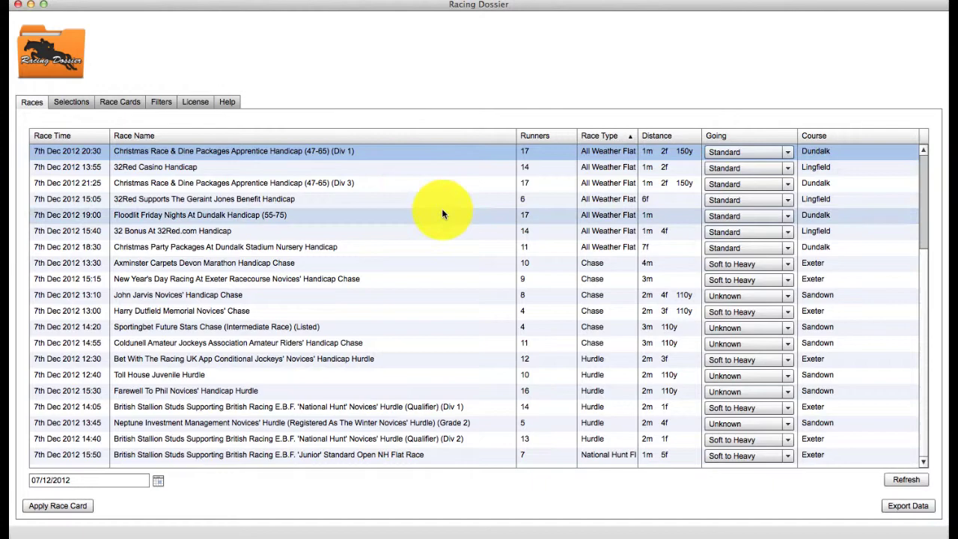
pyautogui.keyDown('shift'); pyautogui.click(424, 245); pyautogui.keyUp('shift')
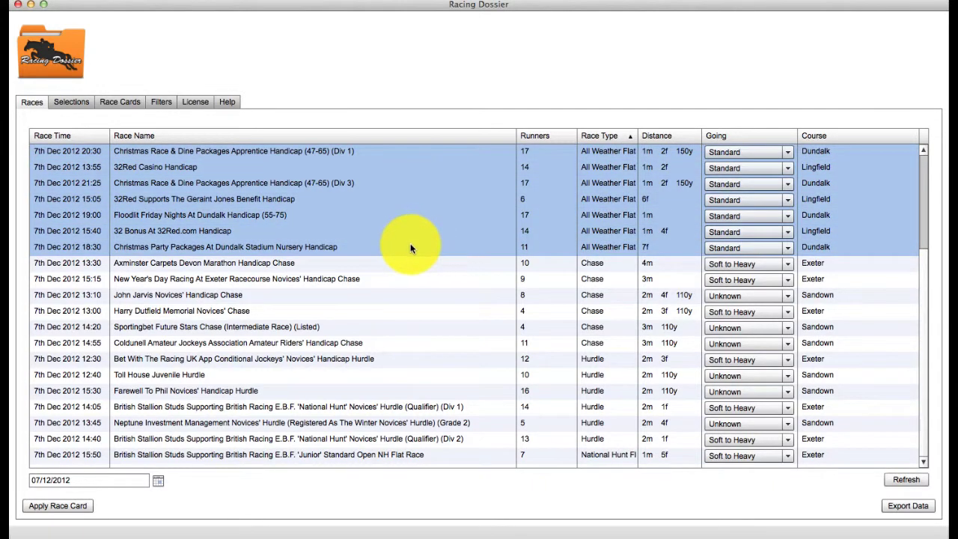
pyautogui.click(916, 507)
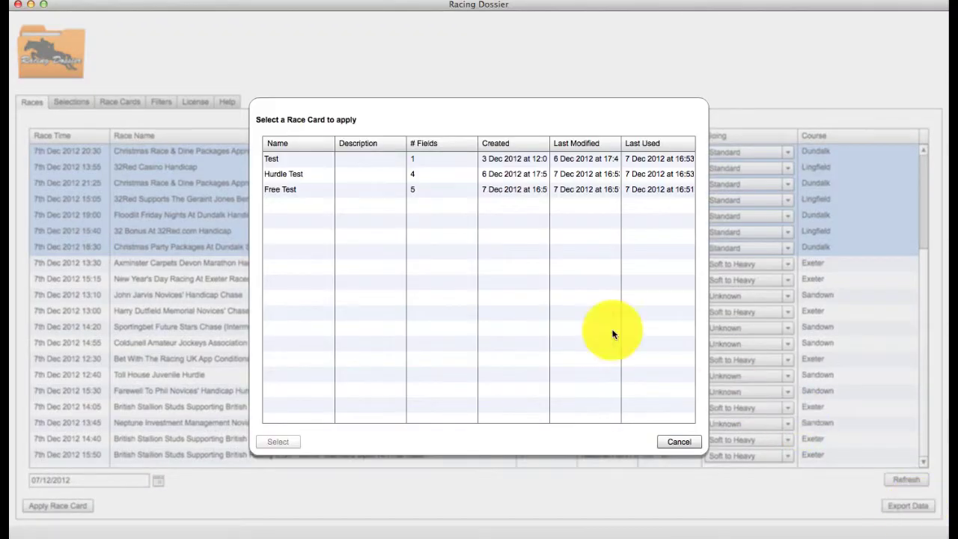
pyautogui.click(304, 174)
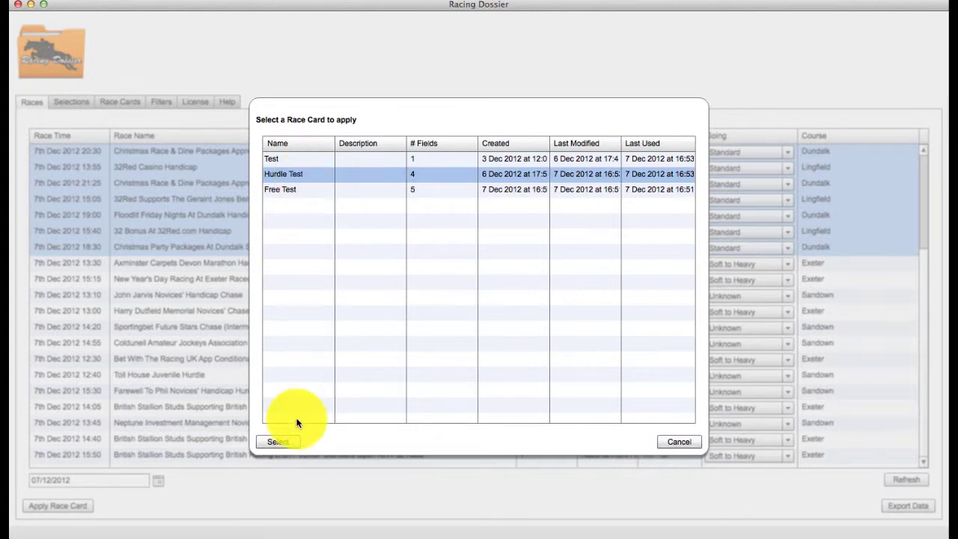
pyautogui.click(278, 442)
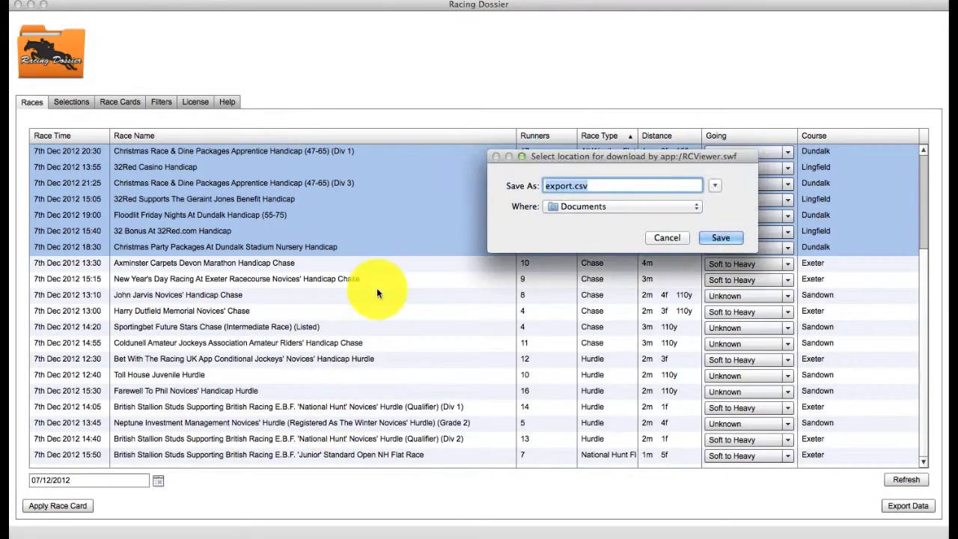
# Save the race data as export.csv on the Desktop
pyautogui.click(565, 212)
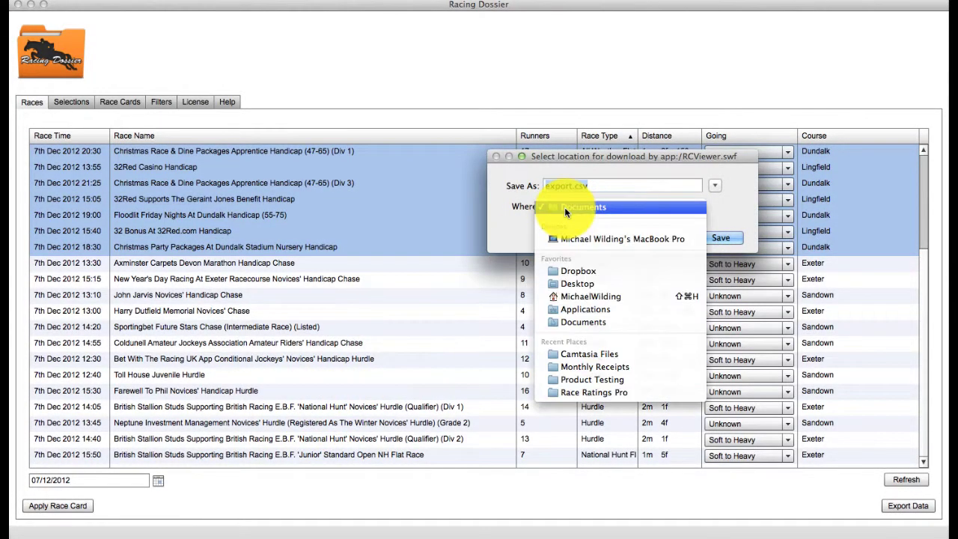
pyautogui.click(569, 280)
pyautogui.click(722, 238)
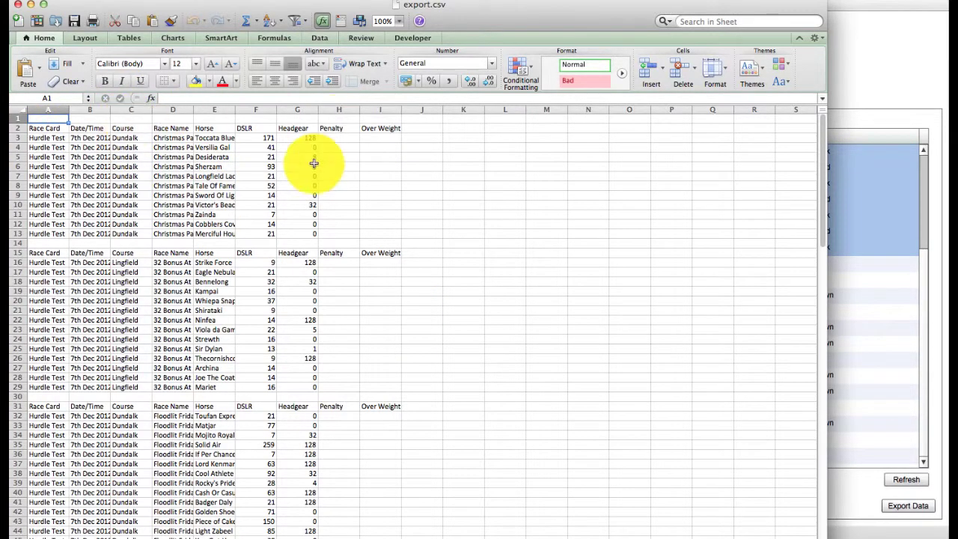
# Scroll through export.csv and select cells A32 to A47 to inspect the race blocks
pyautogui.scroll(-10, 240, 324)
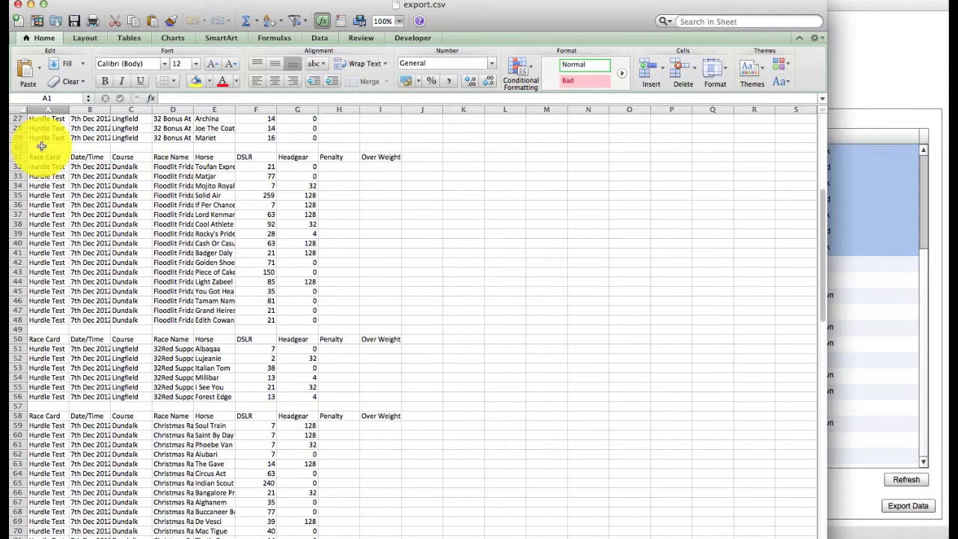
pyautogui.moveTo(47, 167); pyautogui.dragTo(45, 320)
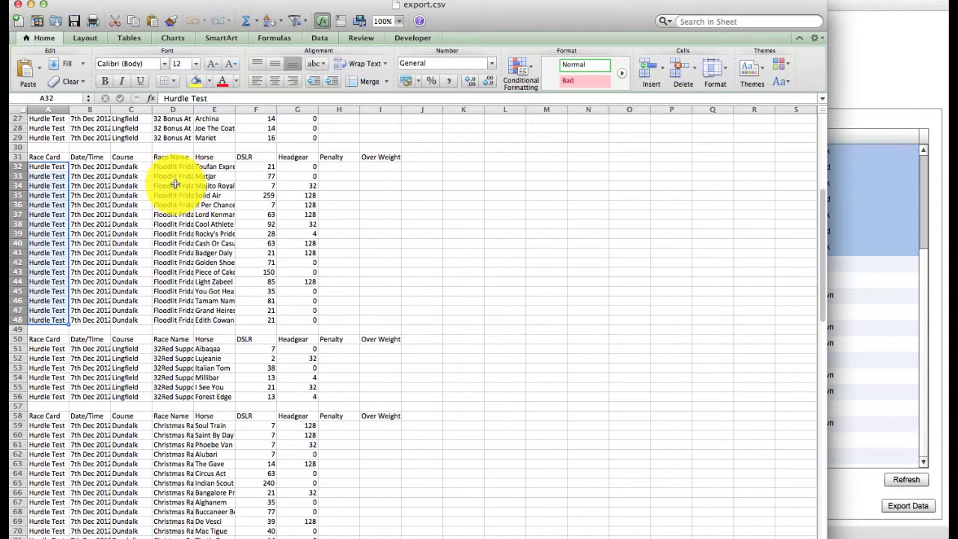
pyautogui.scroll(-15, 352, 292)
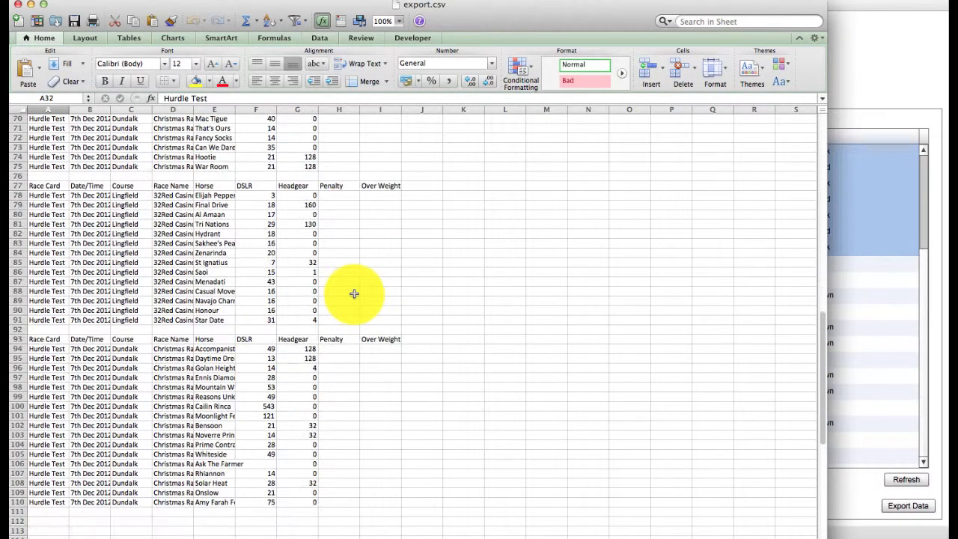
pyautogui.scroll(20, 353, 292)
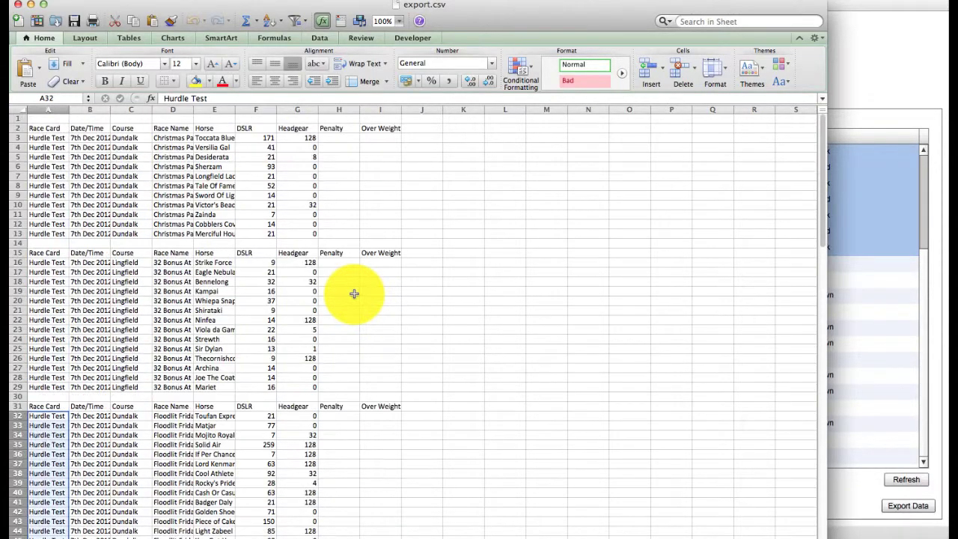
# Close export.csv and select several races, including New Year's Day Racing and 32Red Supporting British Racing
pyautogui.click(17, 4)
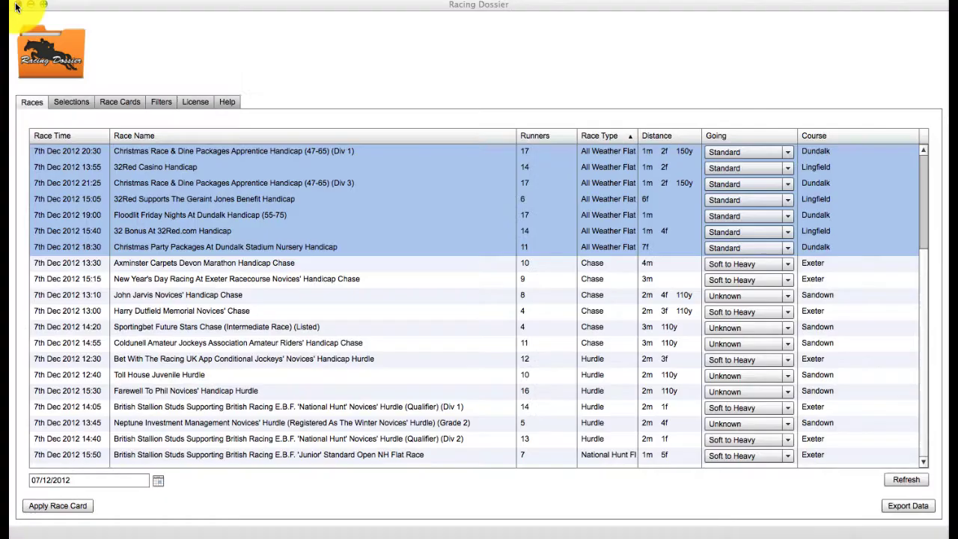
pyautogui.click(406, 275)
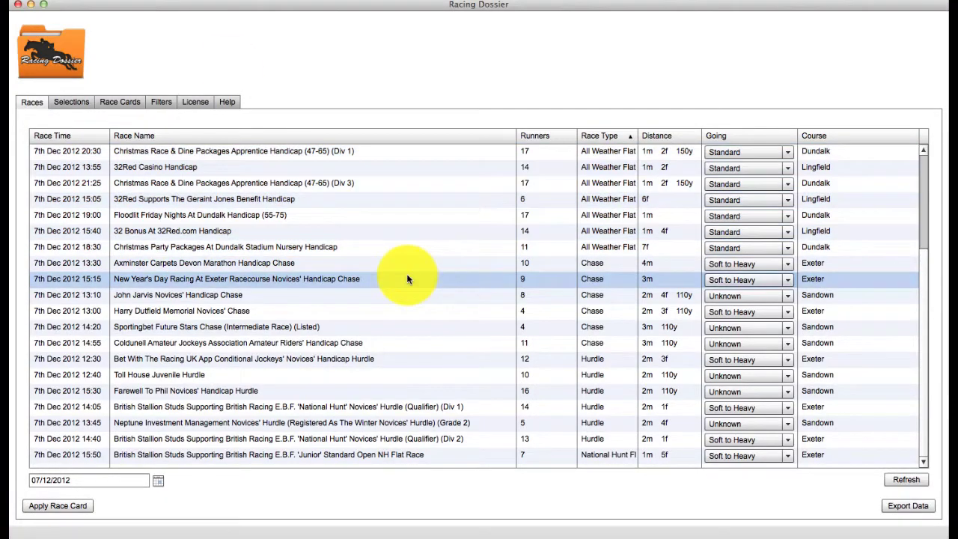
pyautogui.click(282, 152)
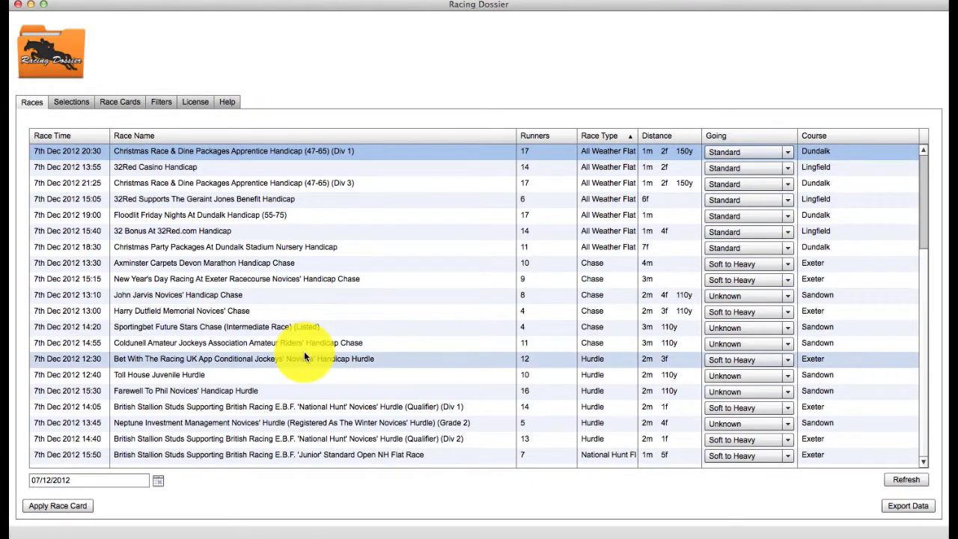
pyautogui.scroll(5, 368, 295)
pyautogui.click(310, 149)
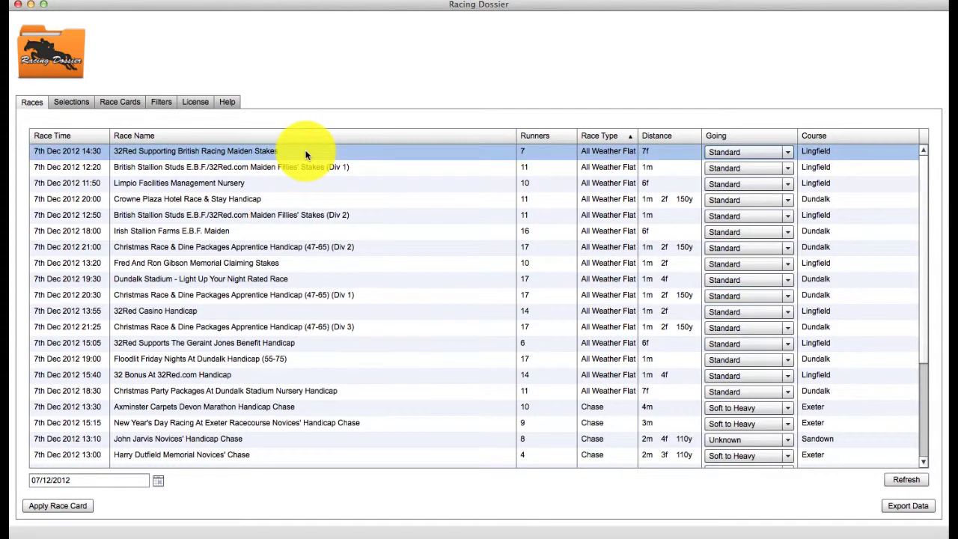
# Select the British Stallion Studs races and then all races, then pick Christmas Party Packages 18:30
pyautogui.scroll(-5, 322, 332)
pyautogui.click(307, 439)
pyautogui.click(303, 452)
pyautogui.press('super+a')
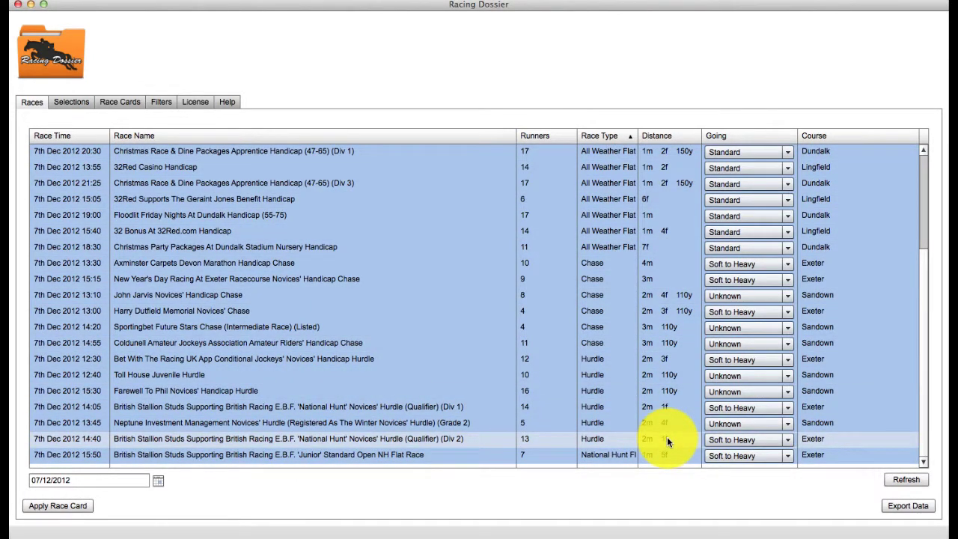
pyautogui.click(482, 252)
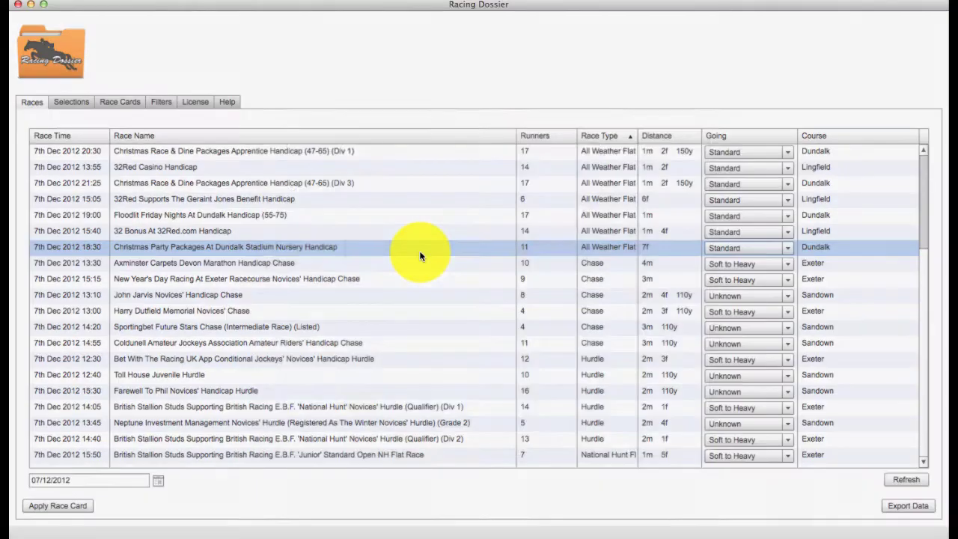
# Show the race's data with the Hurdle Test card, then switch to the Test card
pyautogui.doubleClick(422, 253)
pyautogui.click(315, 175)
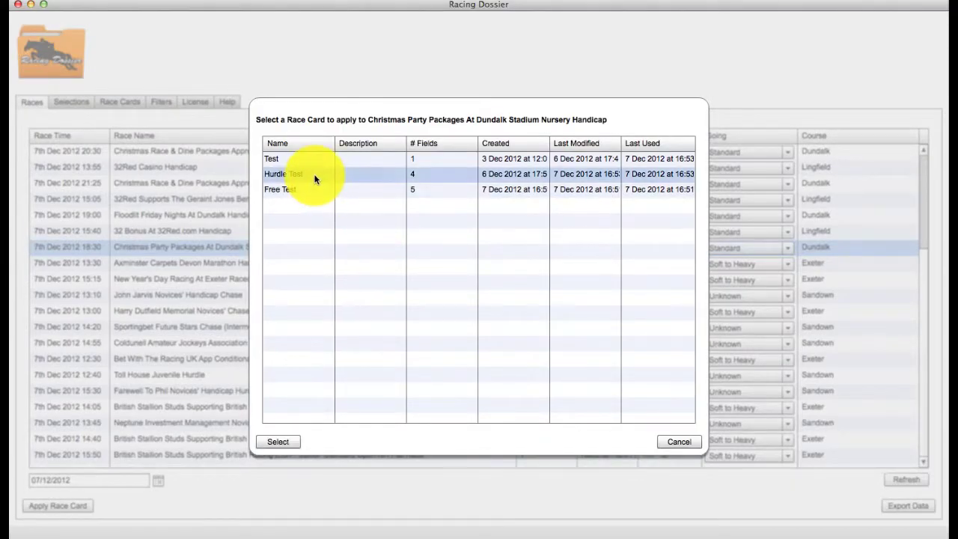
pyautogui.click(278, 441)
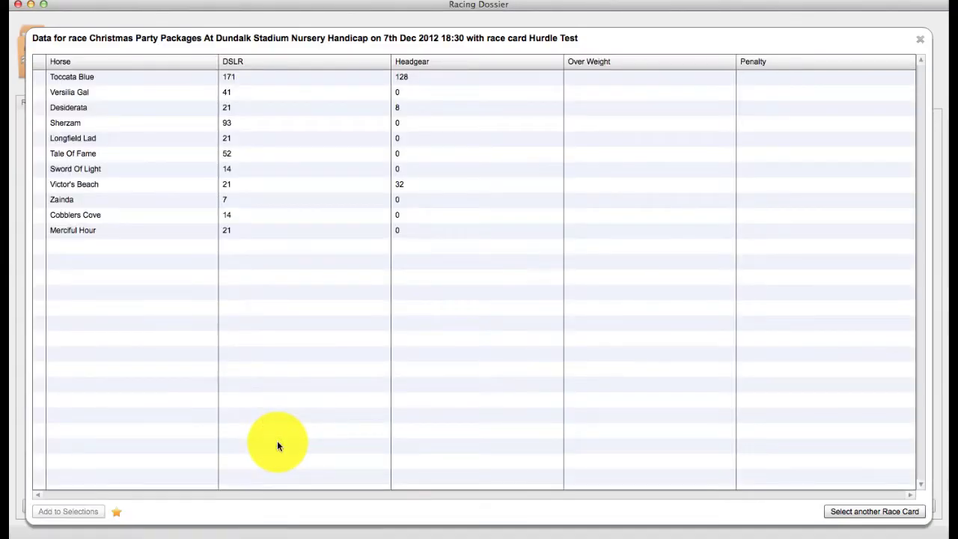
pyautogui.click(851, 515)
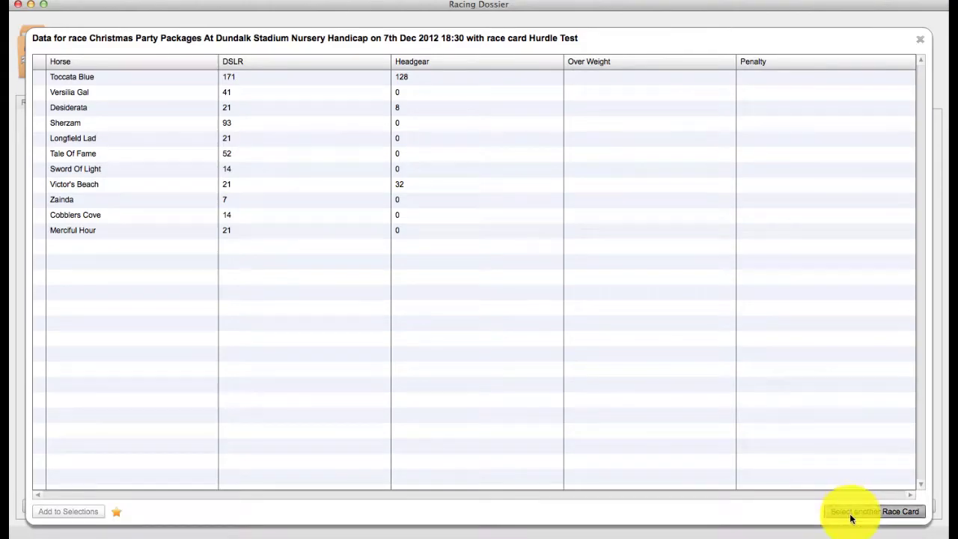
pyautogui.click(299, 159)
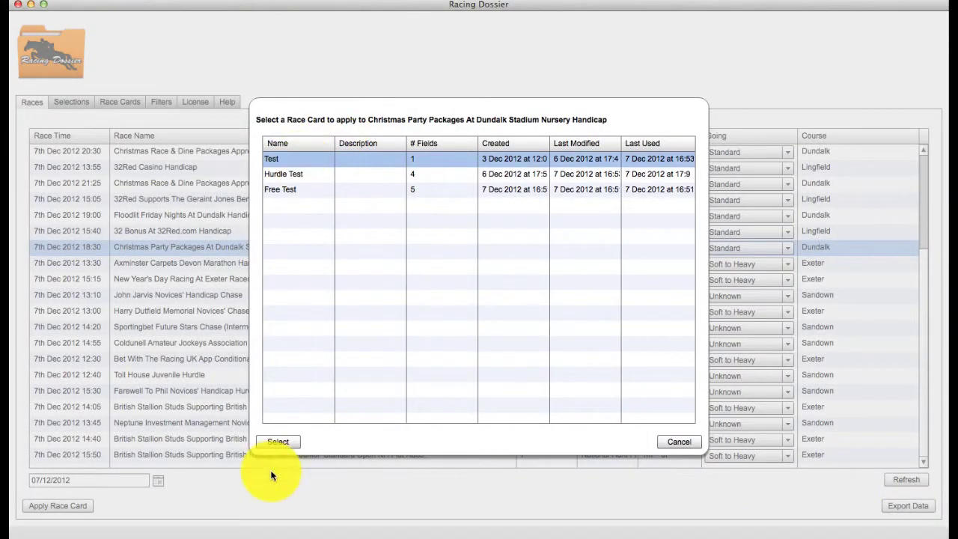
pyautogui.click(288, 442)
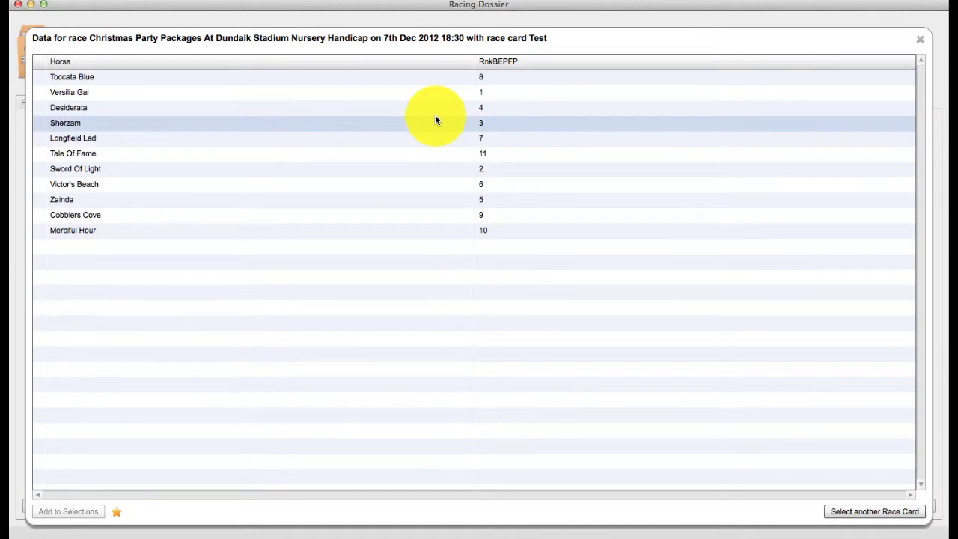
# Rank horses by ascending RnkBEPFP and mark Desiderata as a contender
pyautogui.click(506, 74)
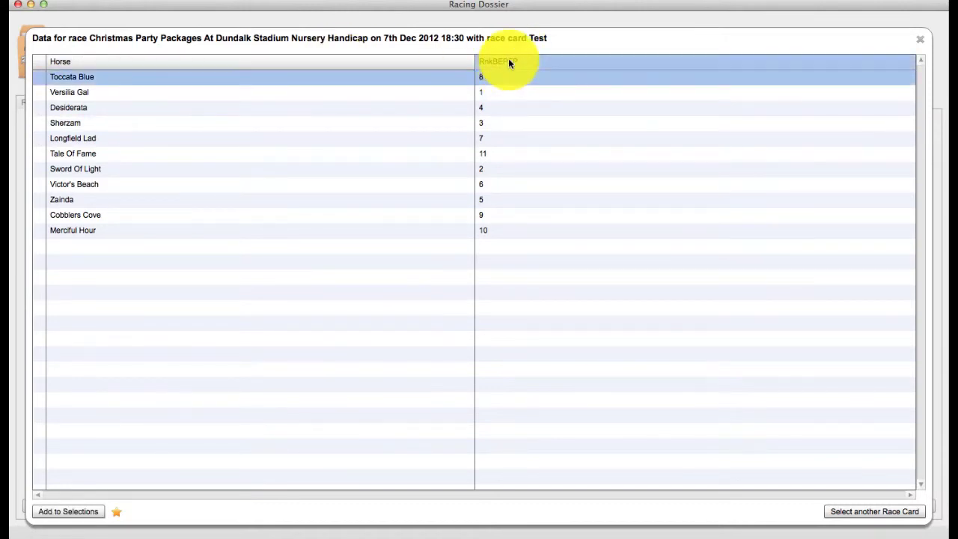
pyautogui.click(509, 64)
pyautogui.click(226, 131)
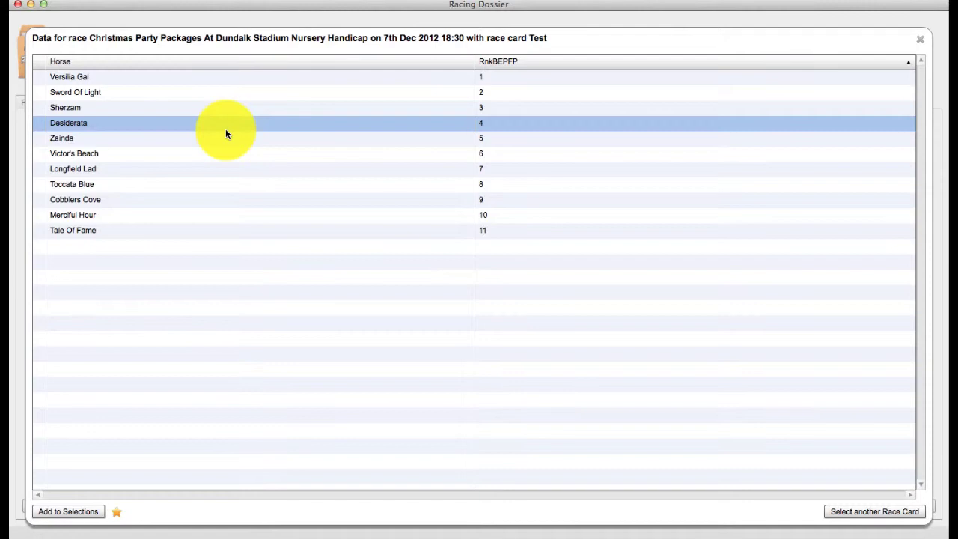
pyautogui.rightClick(225, 129)
pyautogui.click(242, 137)
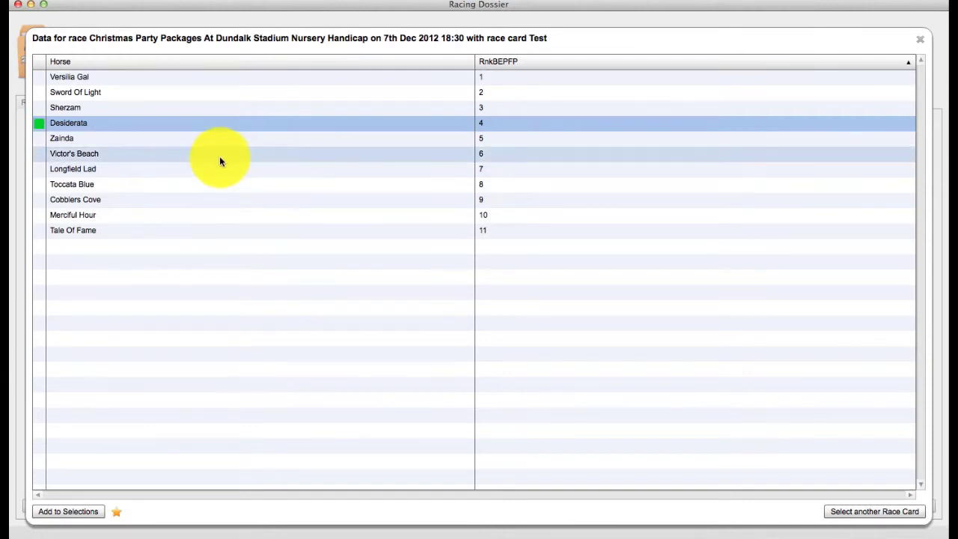
pyautogui.rightClick(219, 156)
pyautogui.click(253, 127)
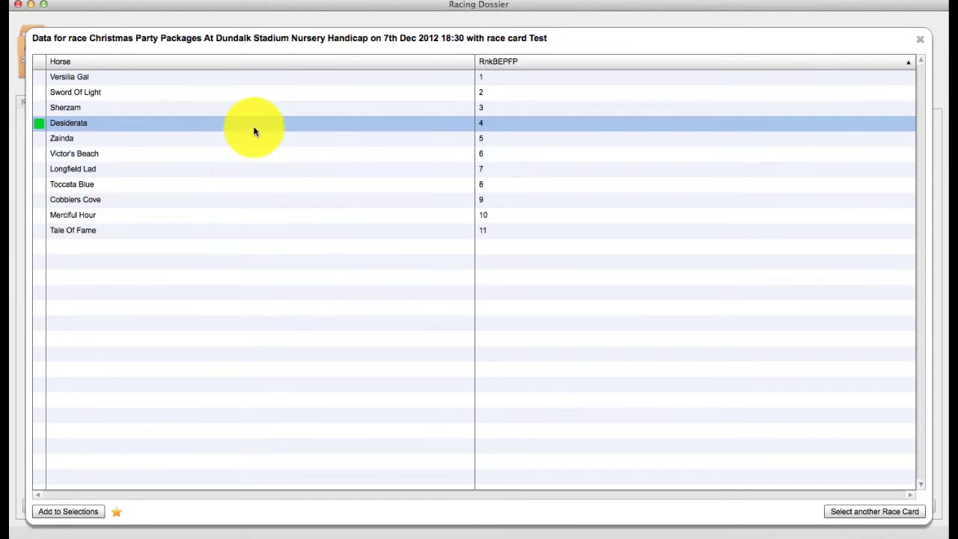
# Add Desiderata to the selections as a Place bet with stake 1
pyautogui.doubleClick(253, 126)
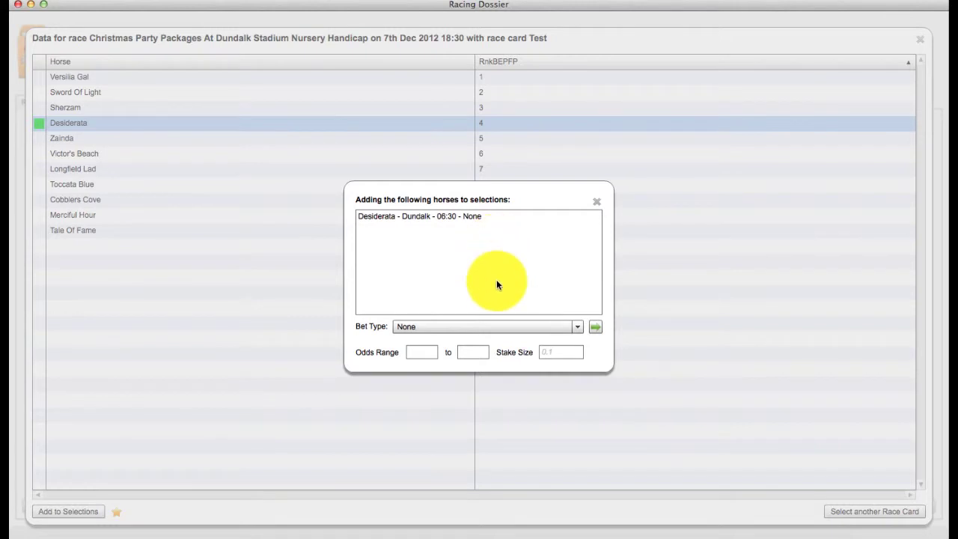
pyautogui.click(492, 327)
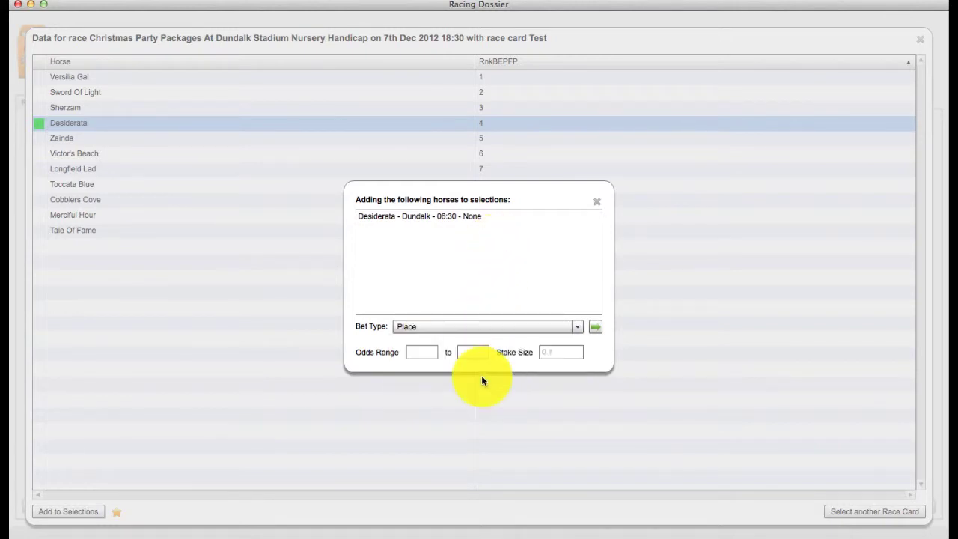
pyautogui.click(567, 352)
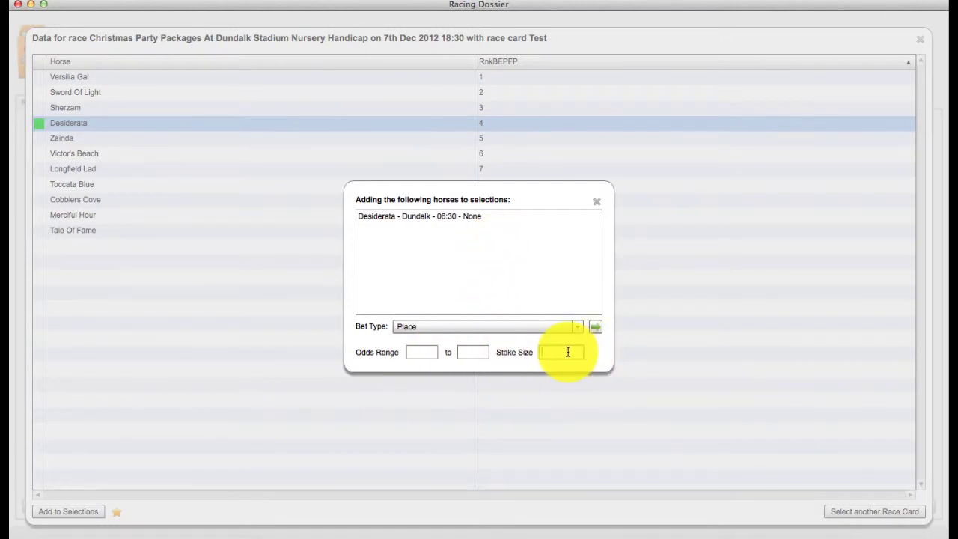
pyautogui.write('1')
pyautogui.click(596, 328)
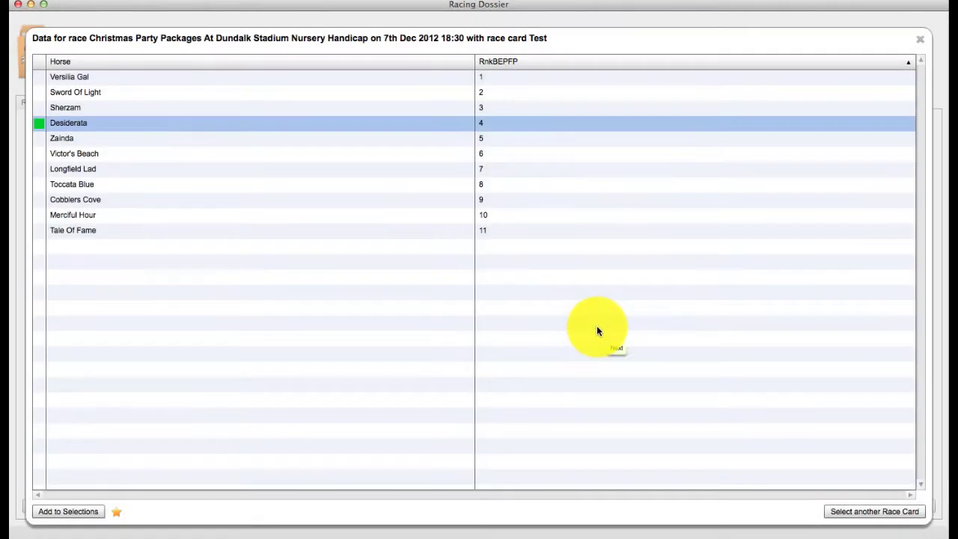
# Add Toccata Blue to the selections as a Lay bet with stake 1
pyautogui.doubleClick(218, 184)
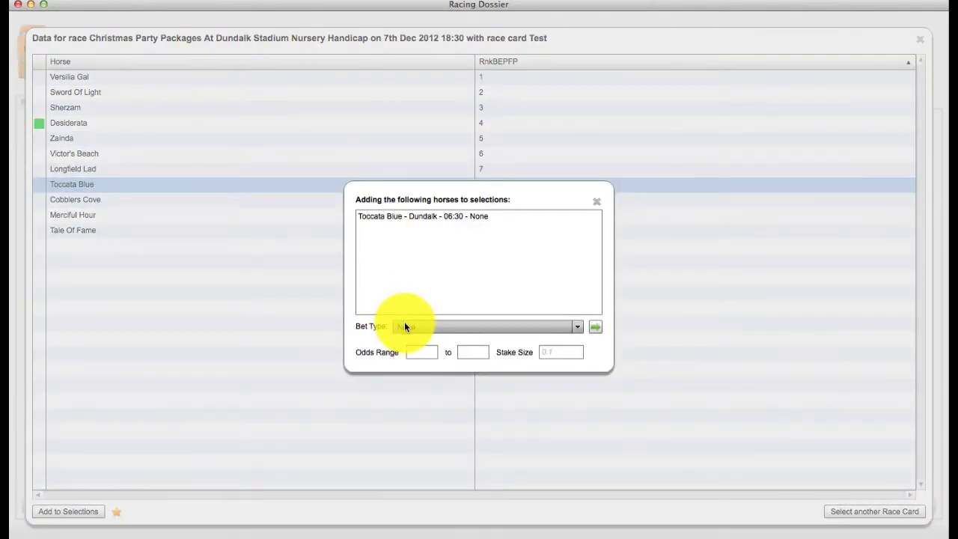
pyautogui.click(405, 327)
pyautogui.click(417, 350)
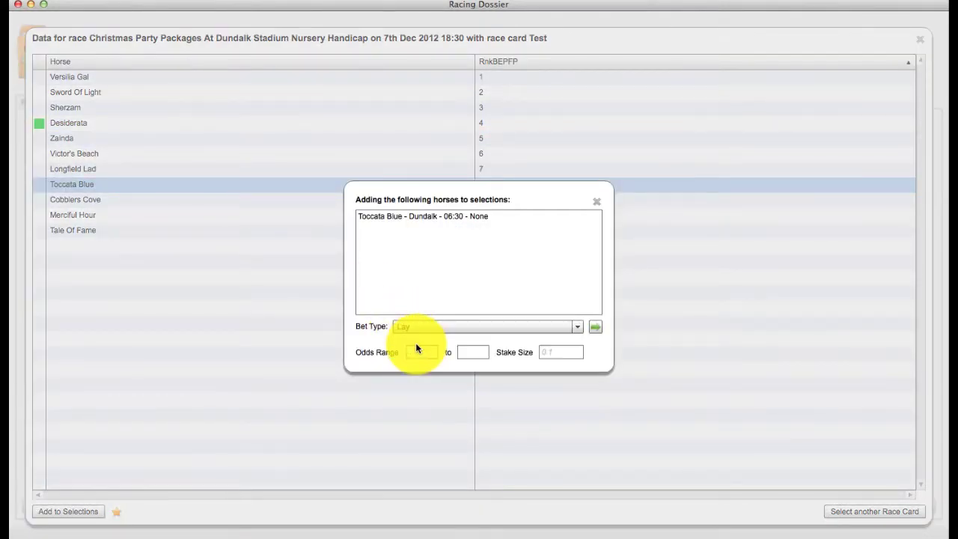
pyautogui.click(554, 355)
pyautogui.write('1')
pyautogui.click(595, 327)
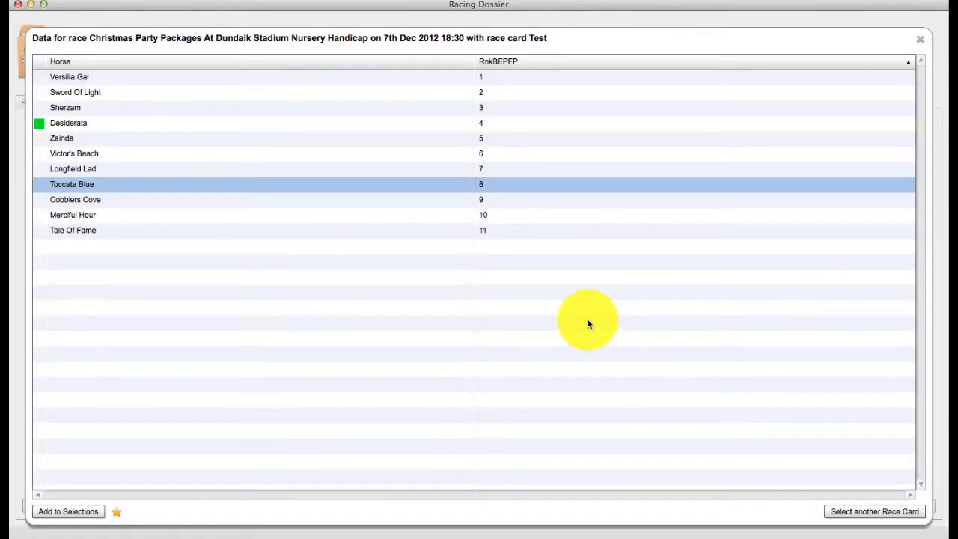
# Open the Selections list and save its export as selections 7-12-2012.zip in Documents
pyautogui.click(104, 512)
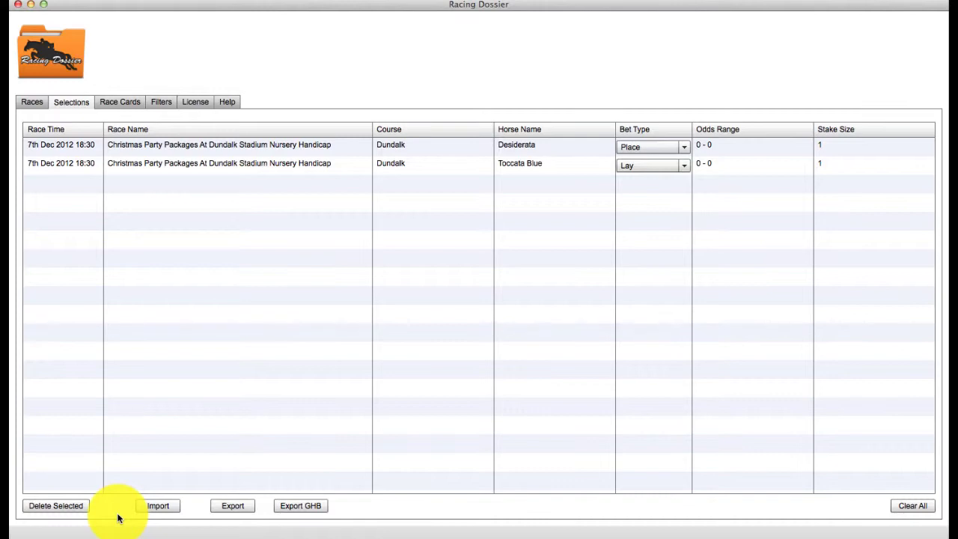
pyautogui.click(231, 508)
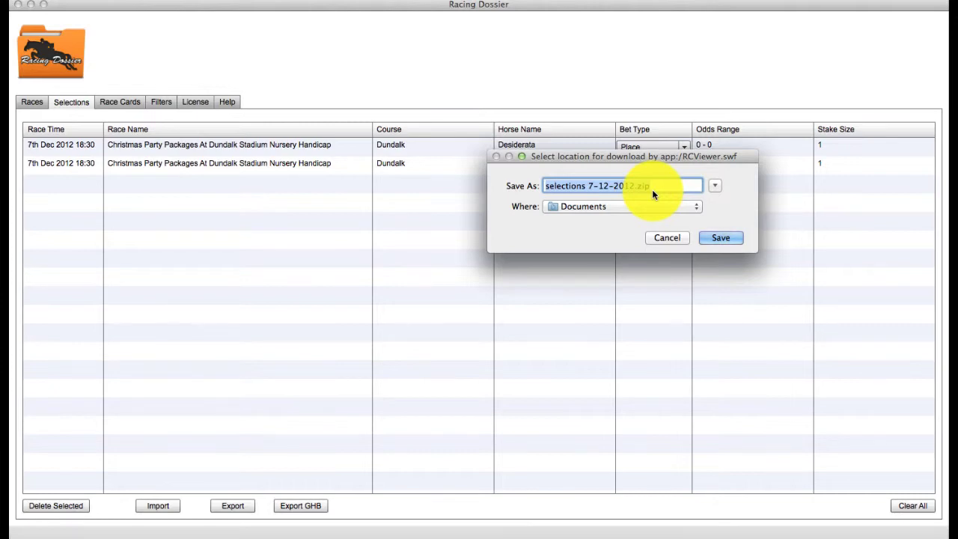
pyautogui.press('Return')
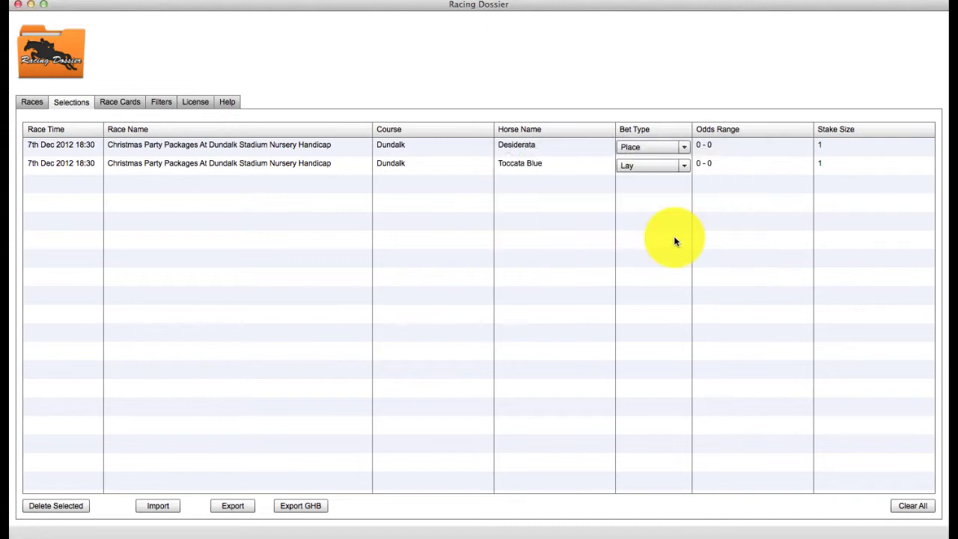
# Start a GreyhorseBot export of the selections as GHB 7-12-2012.csv, then cancel the save
pyautogui.click(253, 508)
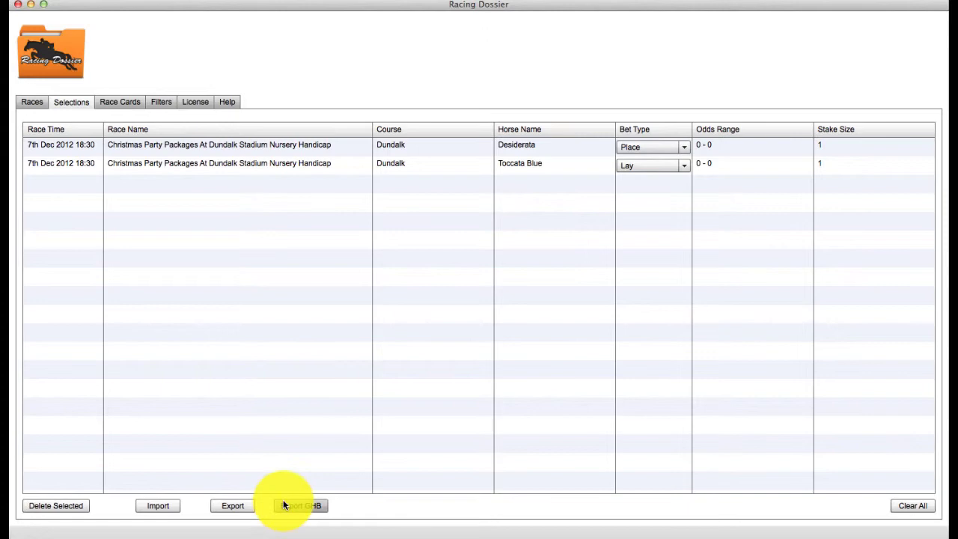
pyautogui.click(306, 507)
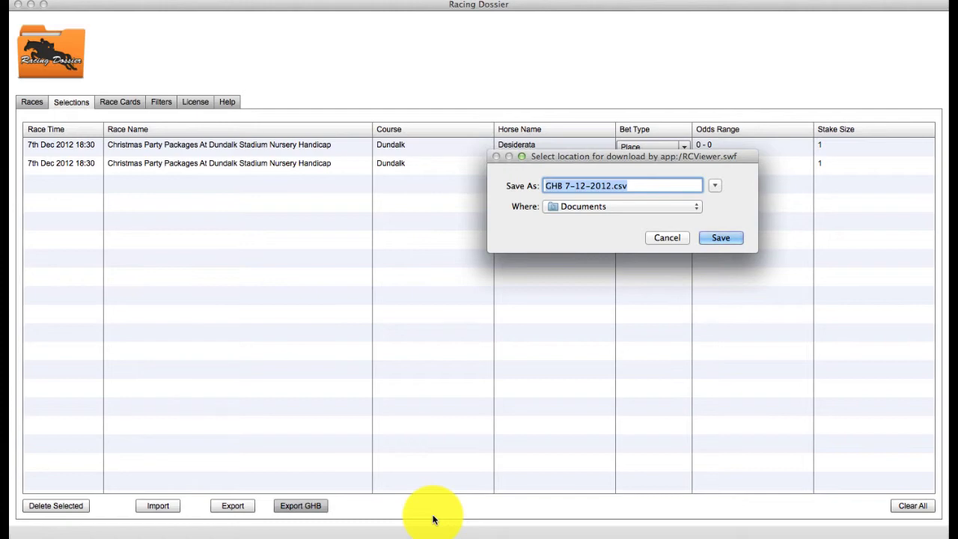
pyautogui.click(663, 236)
pyautogui.click(33, 102)
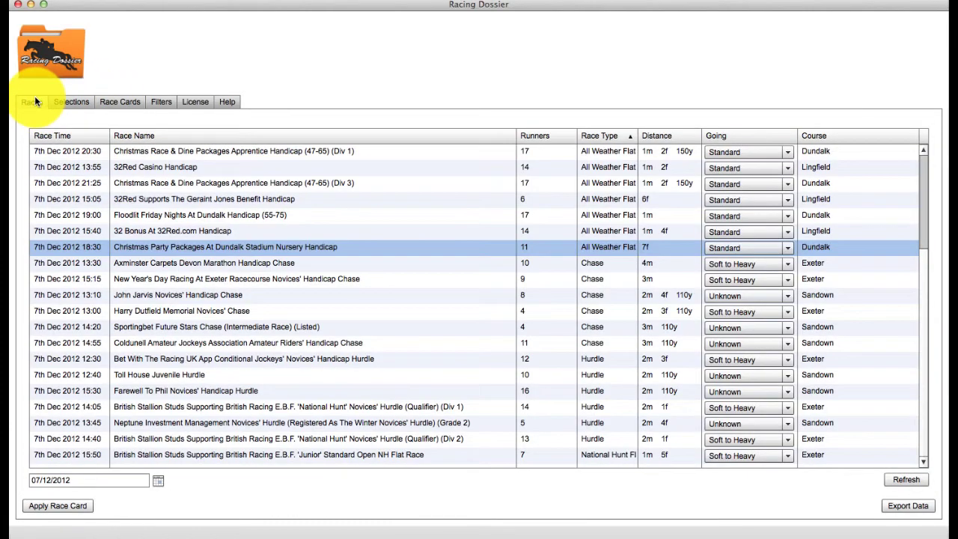